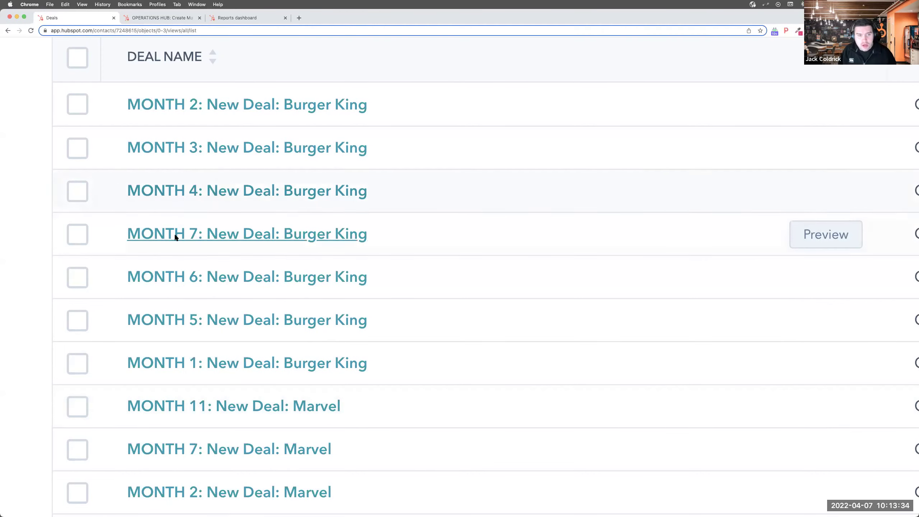
- Review the monthly Burger King, Marvel and IRFU deals in the list and switch the Recurring Revenue Pipeline to board view
scroll(174, 238, "down", 5)
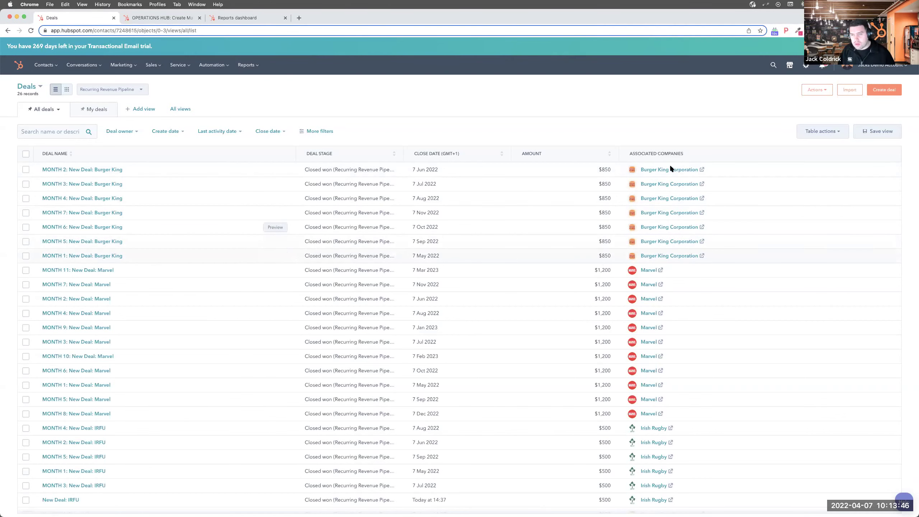
scroll(524, 264, "down", 2)
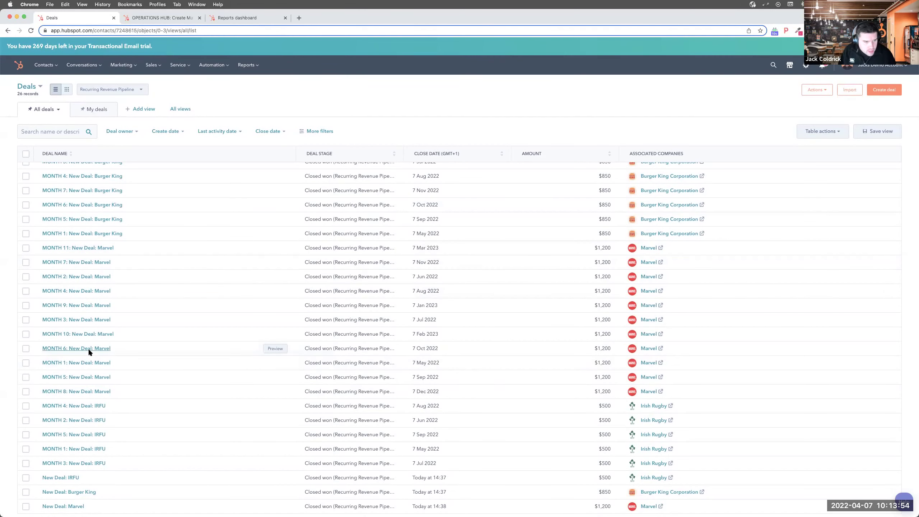
scroll(89, 366, "down", 1)
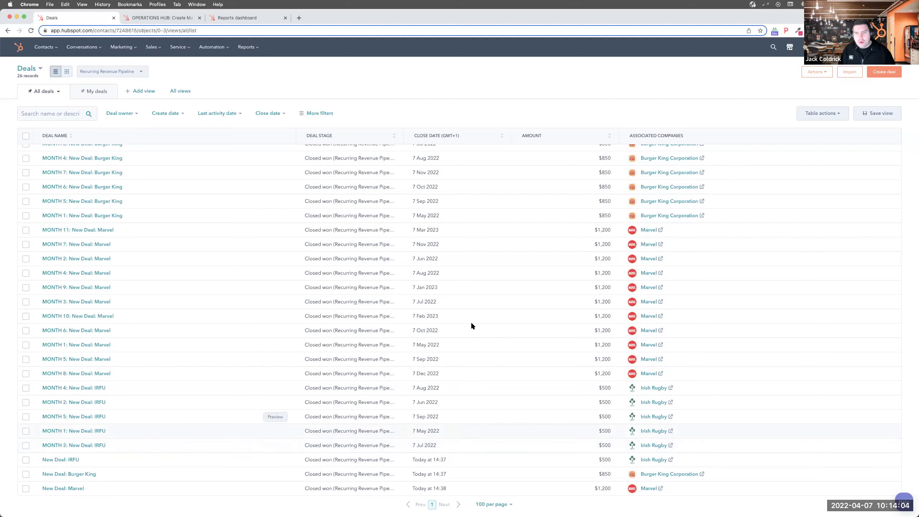
left_click(67, 71)
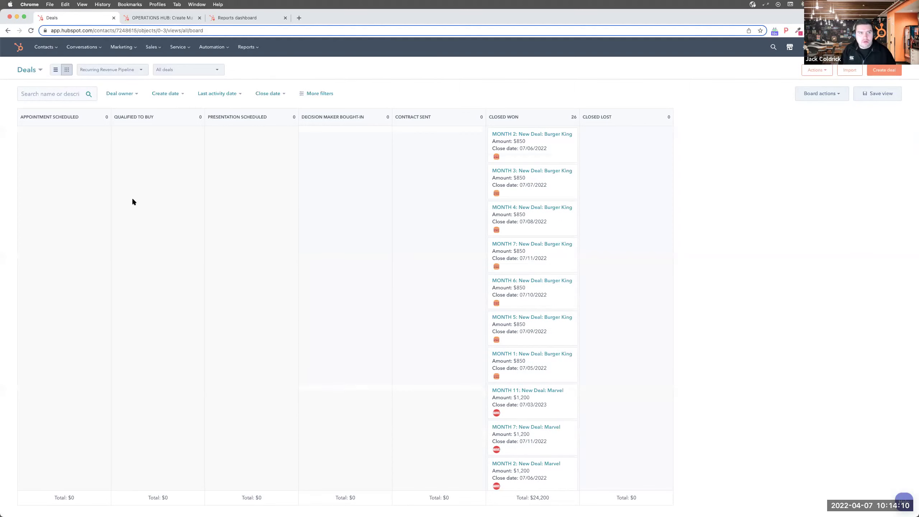
- Create a deal named "New Deal: HubSpot" in the Recurring Revenue Pipeline with amount 650, associated with the company HubSpot
left_click(877, 71)
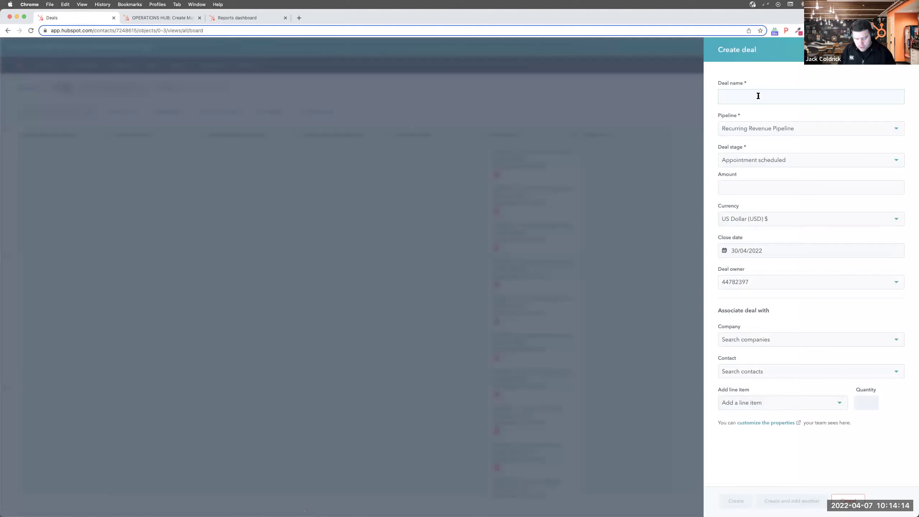
type("New Deal: HubSpot")
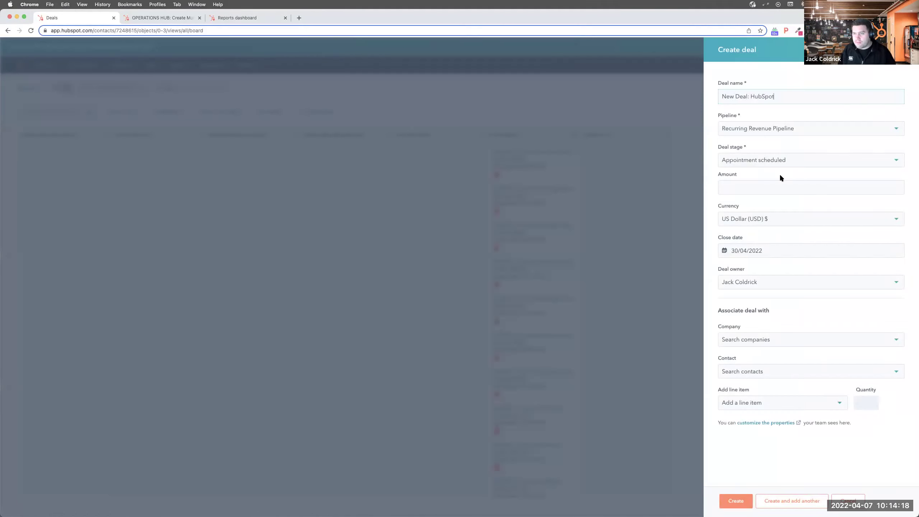
left_click(764, 190)
type("650")
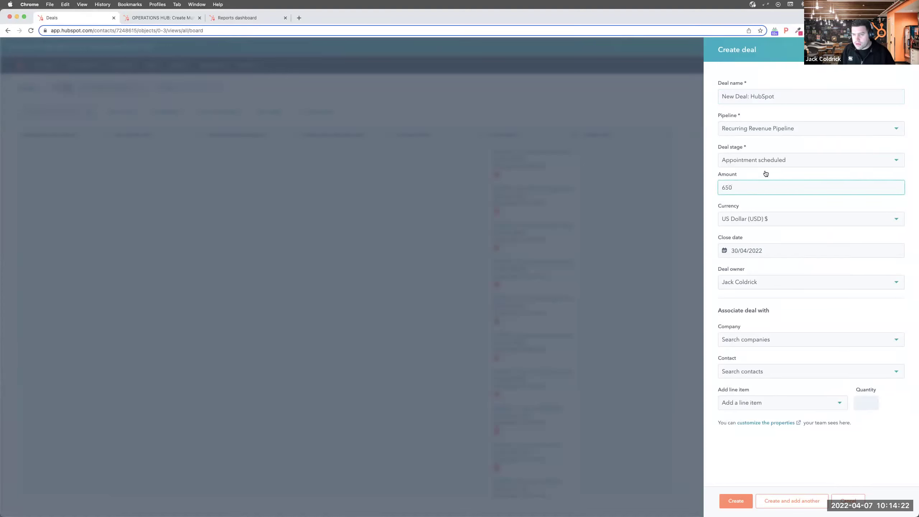
left_click(749, 339)
type("hubspot")
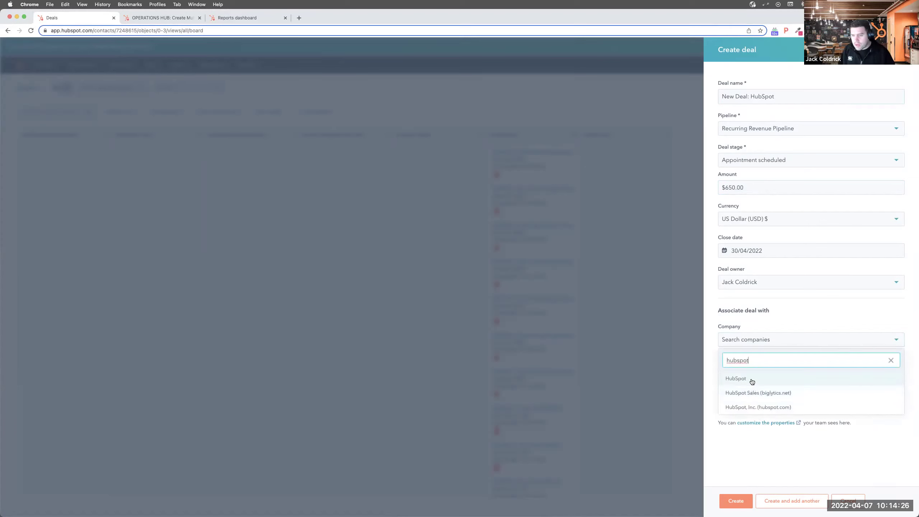
left_click(751, 380)
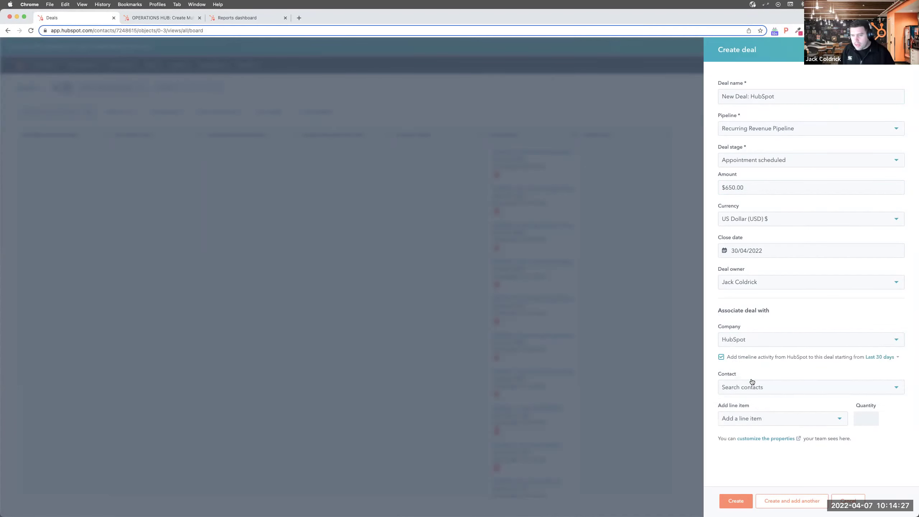
left_click(772, 502)
key("Escape")
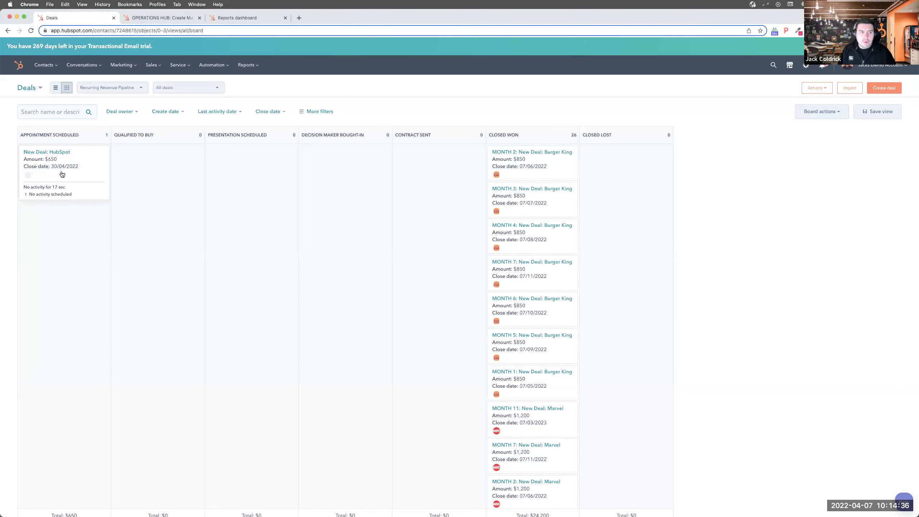
- Move the New Deal: HubSpot card to the Closed won stage with a Contract Length of 3
left_click_drag(62, 174, 539, 173)
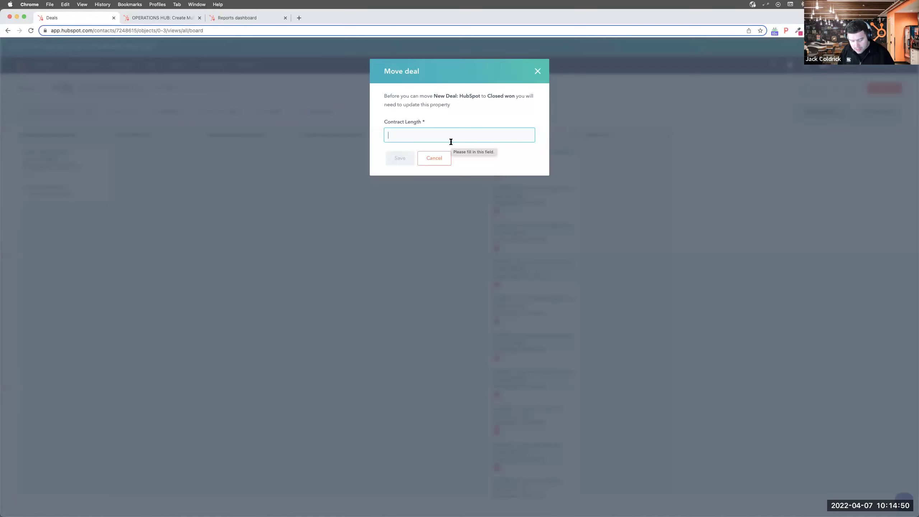
type("3")
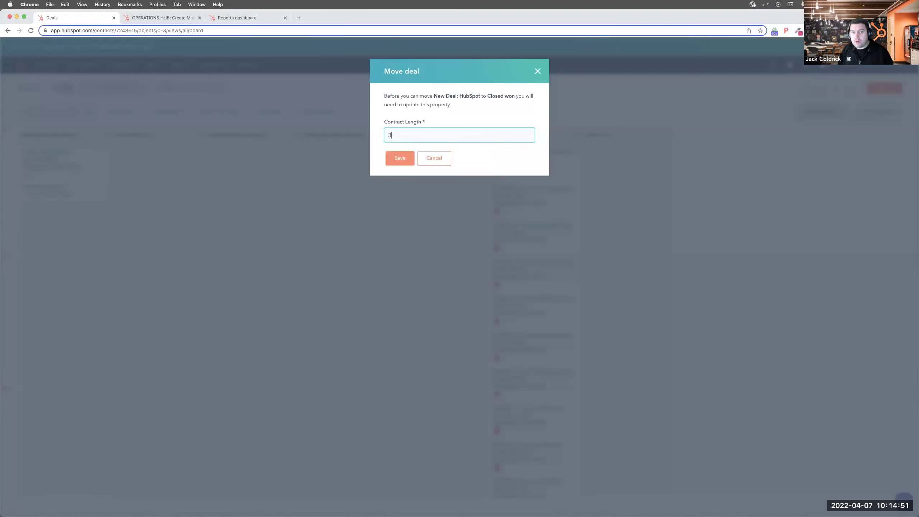
left_click(408, 162)
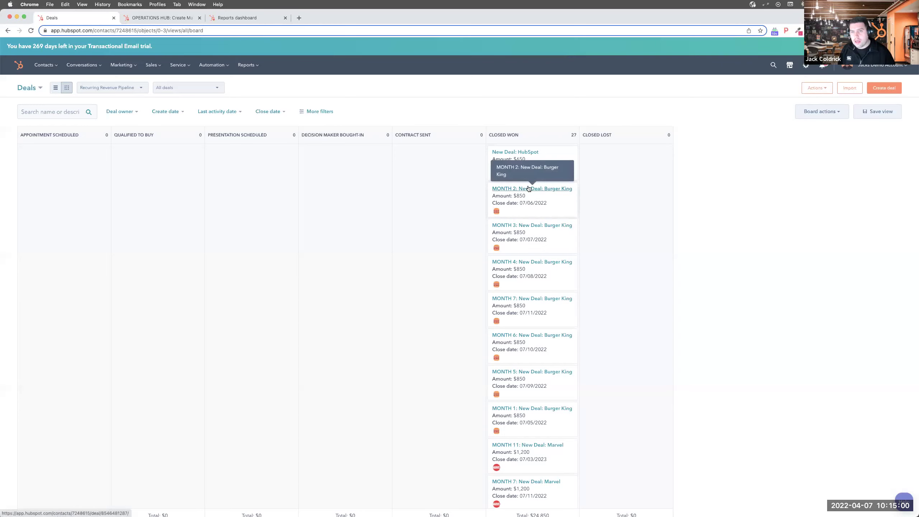
- Switch to the multiple-deals workflow and leave its custom code editor to examine the deal enrollment trigger
left_click(138, 18)
scroll(705, 138, "up", 10)
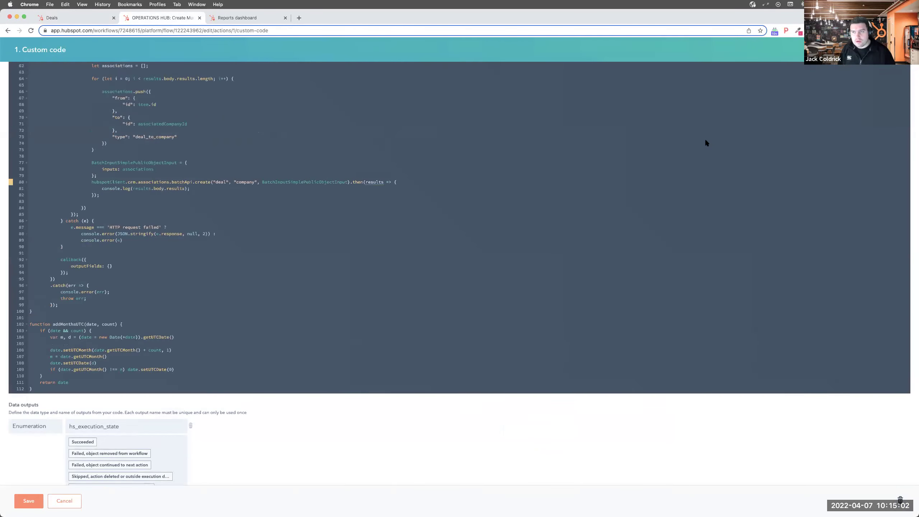
key("Escape")
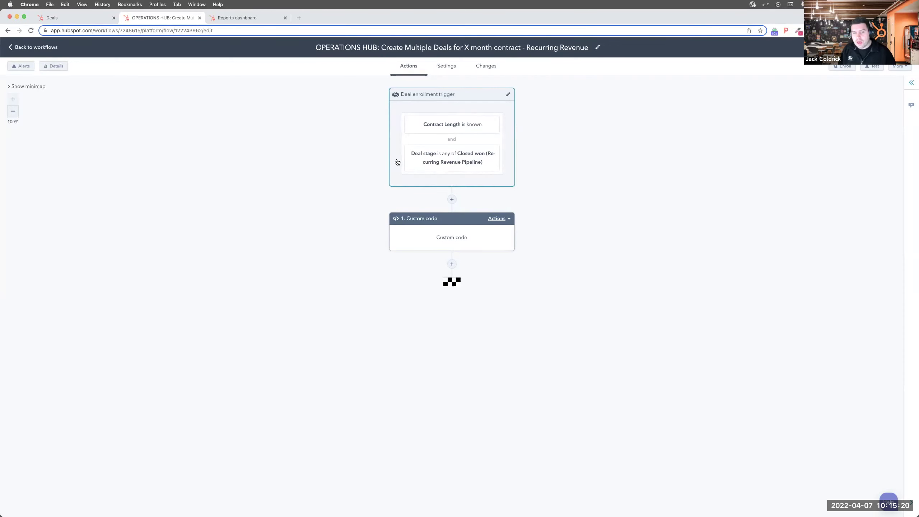
- Open the workflow's custom code action in full screen and examine the code that creates the monthly deals
left_click(421, 238)
left_click(813, 245)
left_click(813, 279)
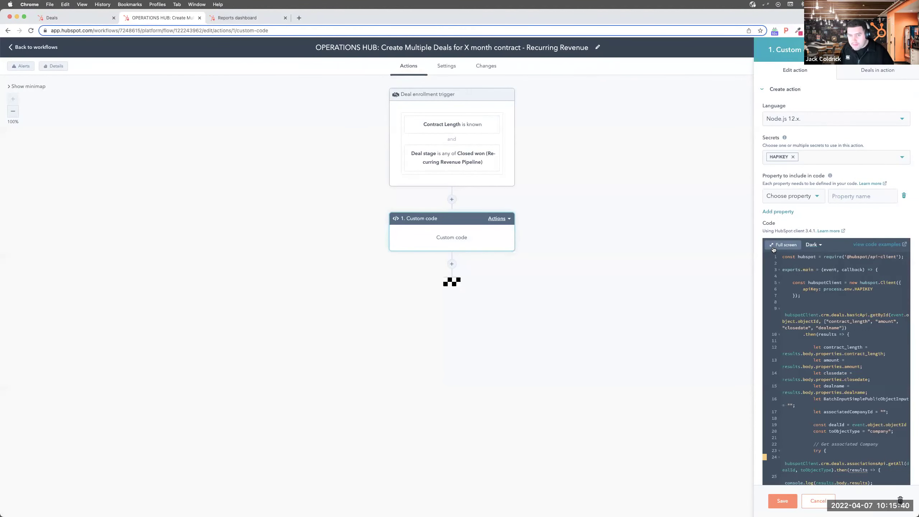
left_click(781, 245)
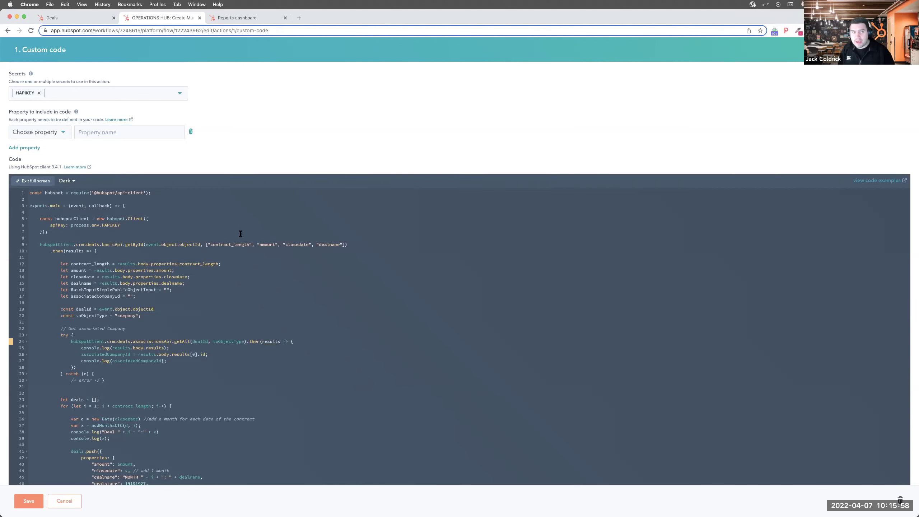
scroll(249, 271, "down", 1)
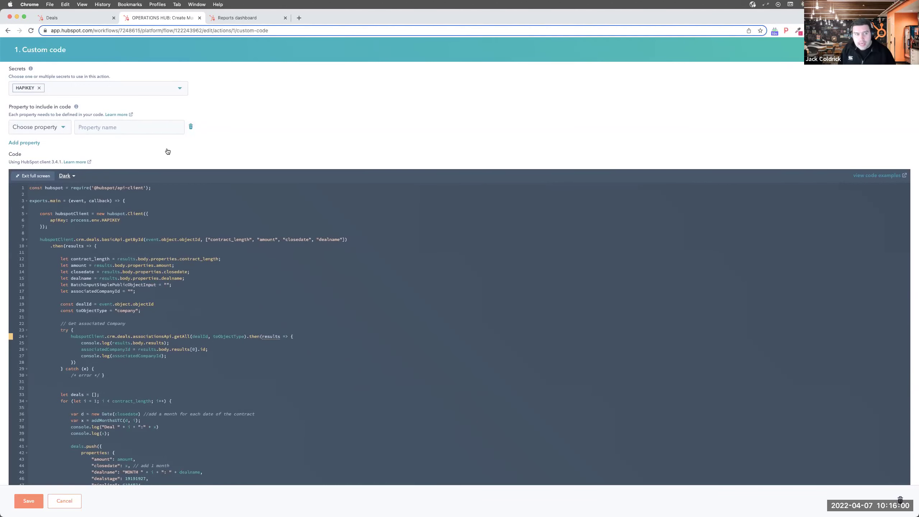
- Return to the deals board, reload it and inspect the HubSpot deals in the Closed won stage
left_click(74, 18)
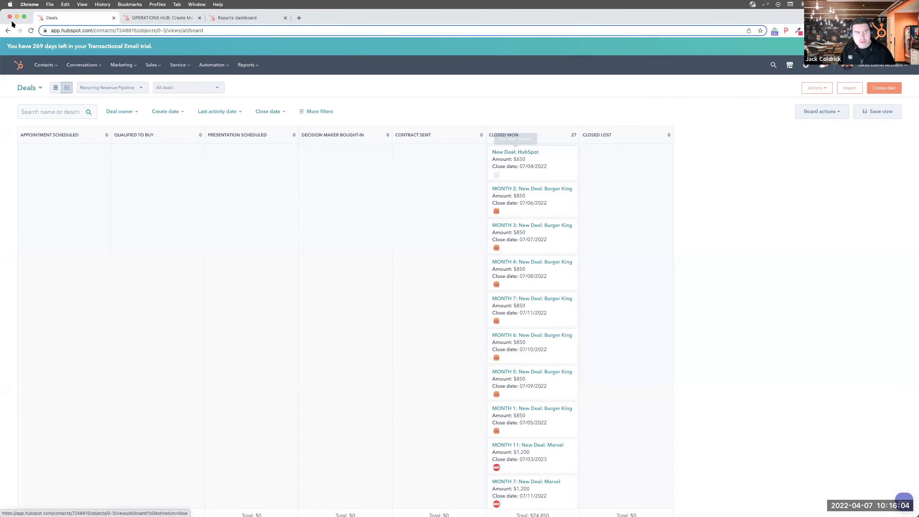
left_click(28, 31)
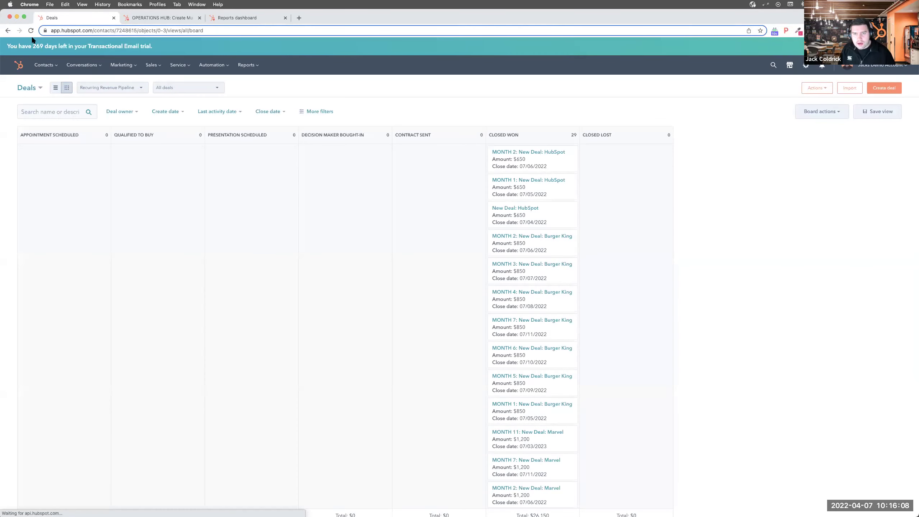
scroll(532, 203, "up", 5)
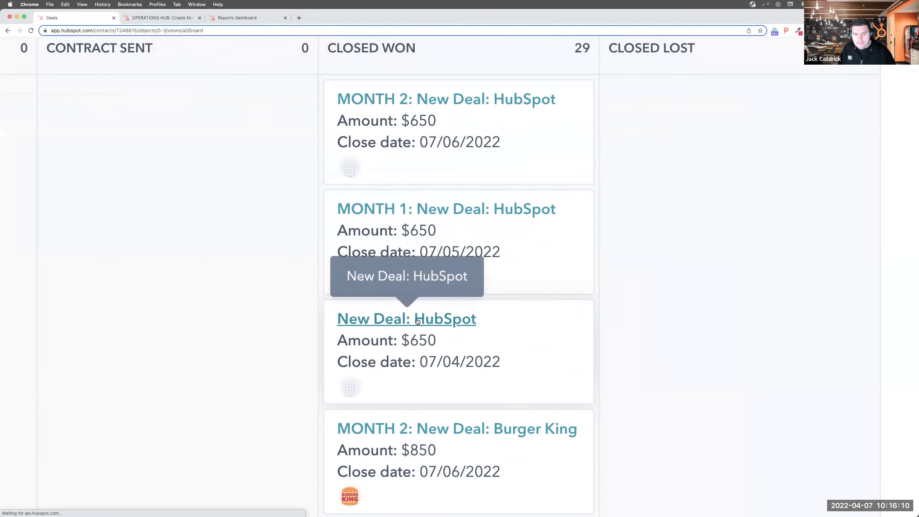
scroll(445, 231, "up", 2)
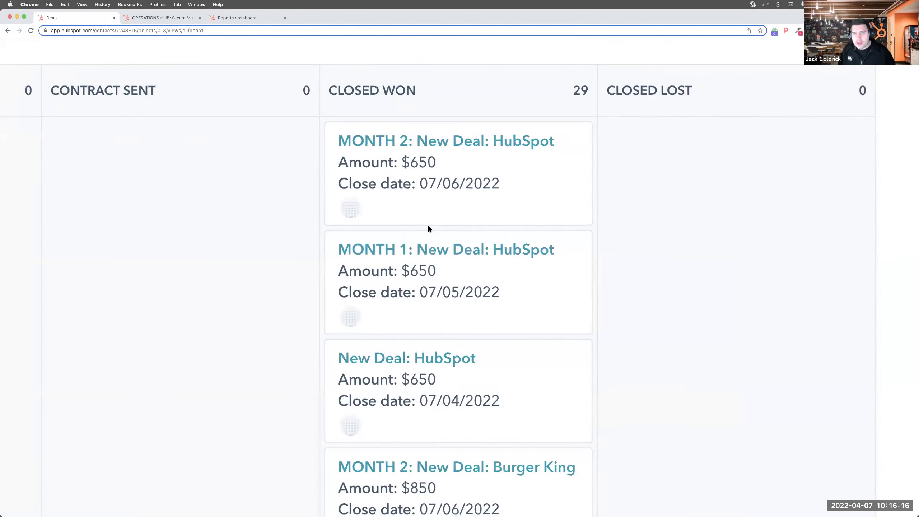
key("ctrl+0")
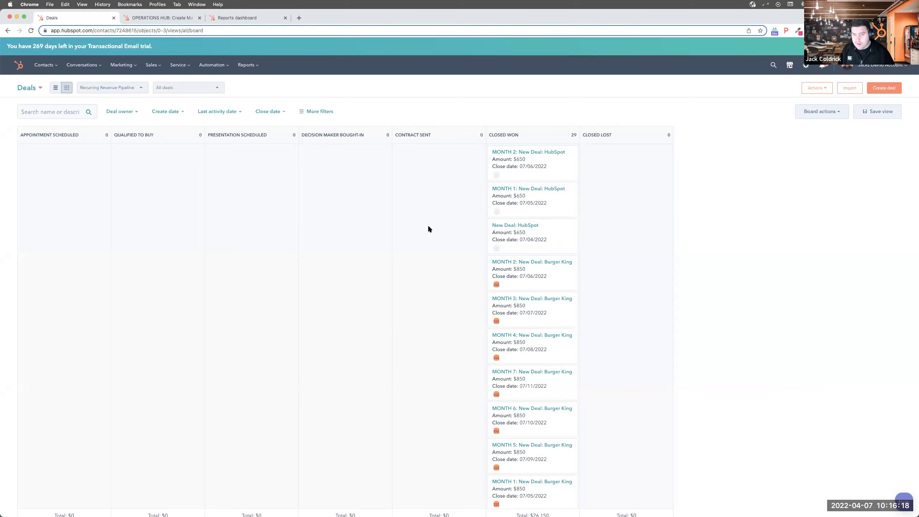
- Open the Recurring Revenue dashboard and examine the monthly amounts and dates in the Closed/Won Recurring Revenue Monthly Breakdown chart
left_click(225, 18)
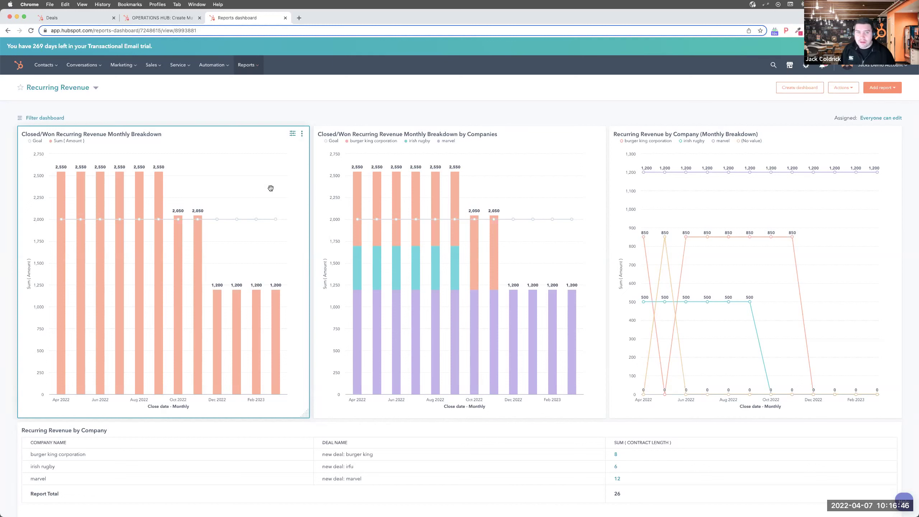
mouse_move(271, 187)
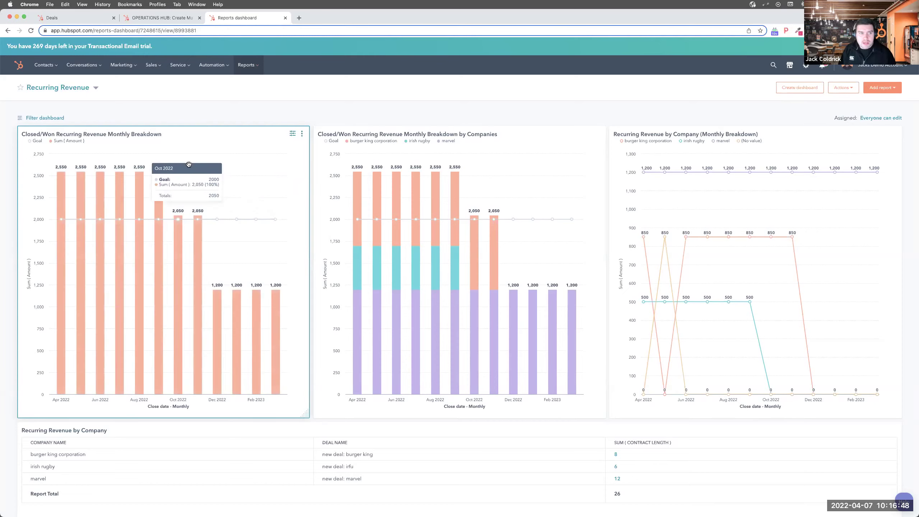
scroll(302, 186, "up", 5)
key("super+equal")
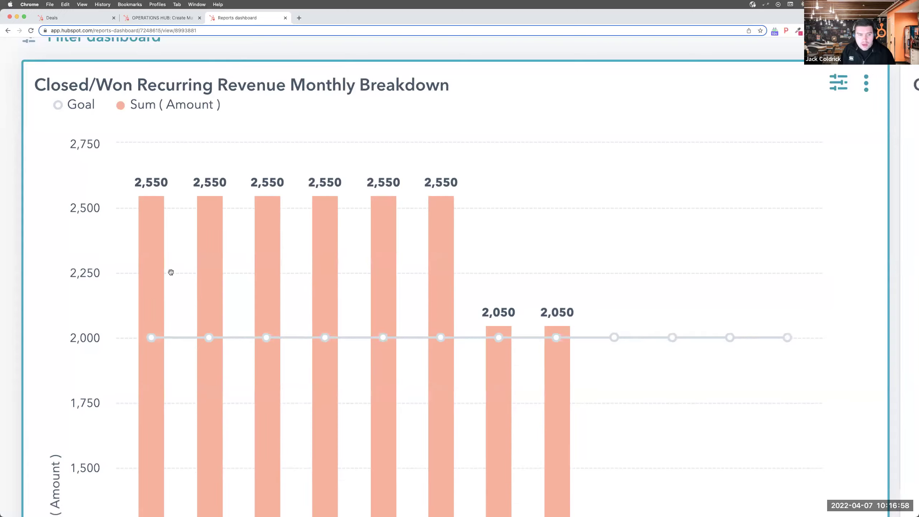
key("super+0")
key("super+plus")
key("super+plus")
key("super+plus")
key("super+plus")
key("super+plus")
key("super+plus")
key("super+plus")
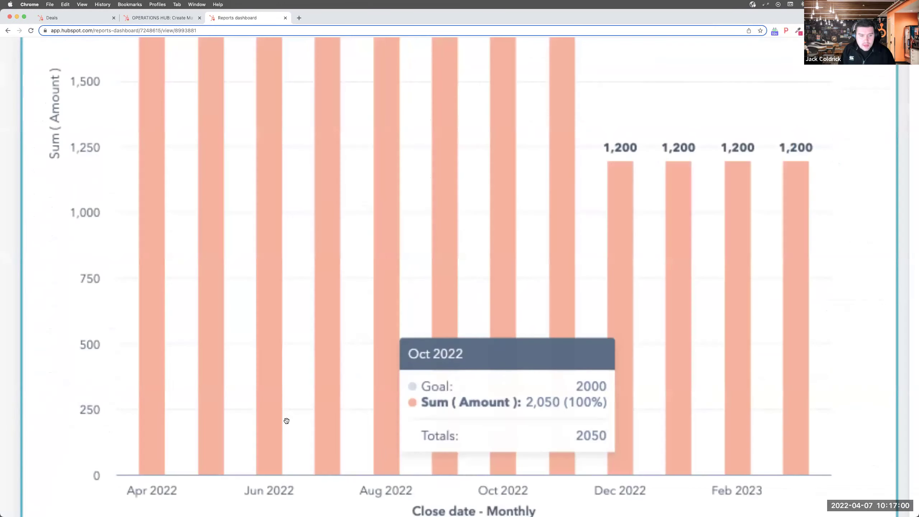
scroll(139, 396, "down", 3)
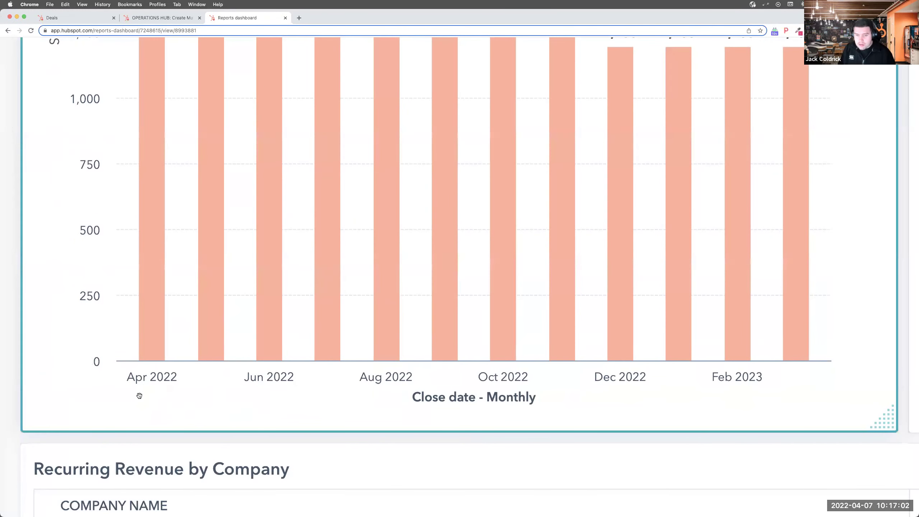
key("super+0")
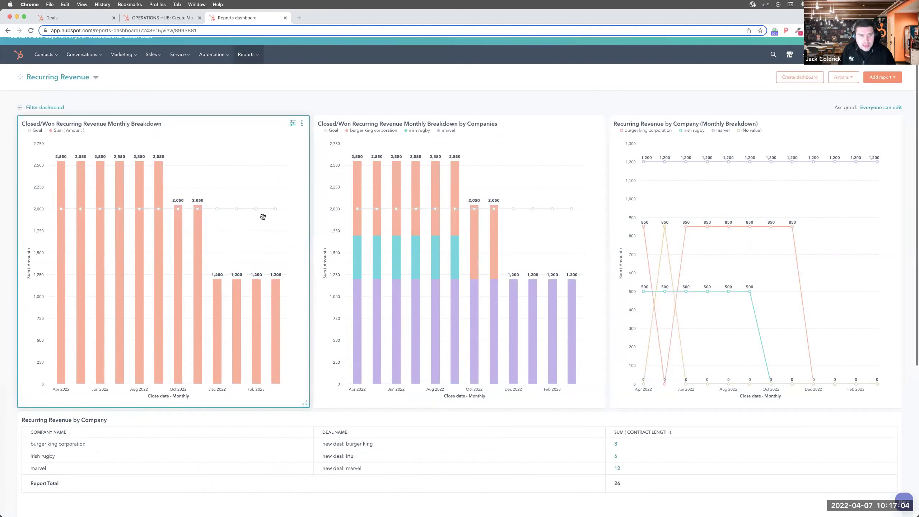
- Compare the bars of the Closed/Won Recurring Revenue Monthly Breakdown chart with its goal line, focusing on October to December 2022
key("super+plus")
key("super+plus")
key("super+plus")
key("super+plus")
key("super+plus")
key("super+plus")
key("super+plus")
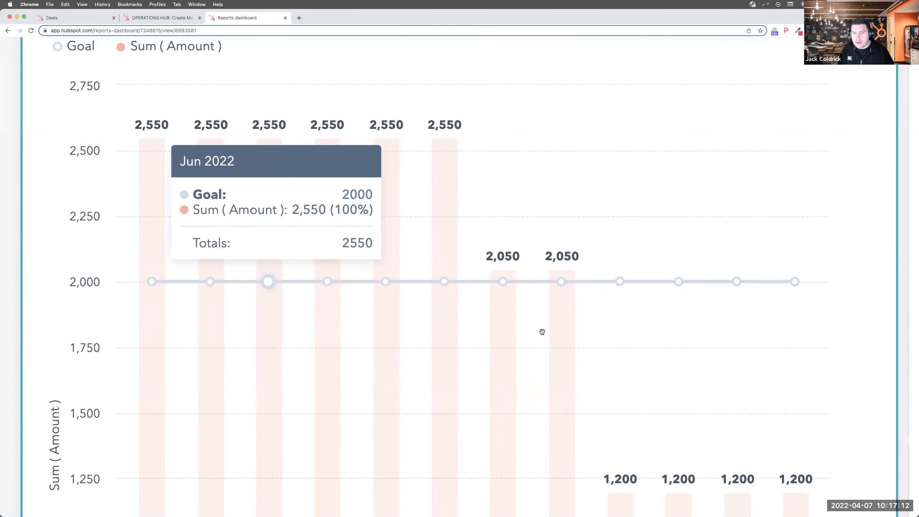
scroll(550, 327, "down", 10)
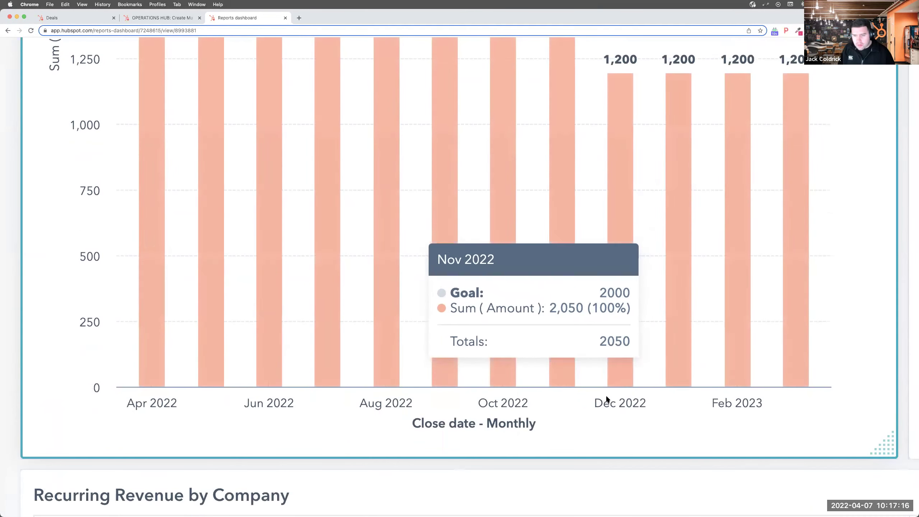
scroll(550, 369, "up", 8)
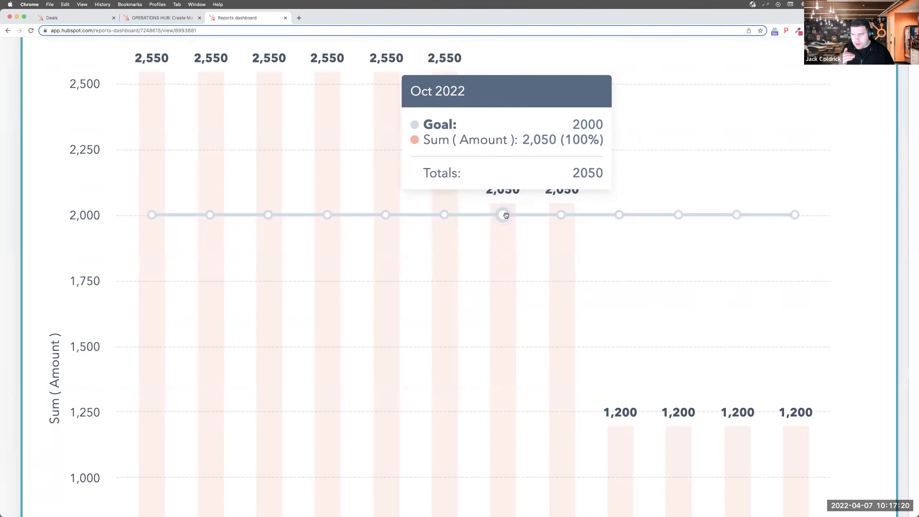
scroll(673, 370, "down", 4)
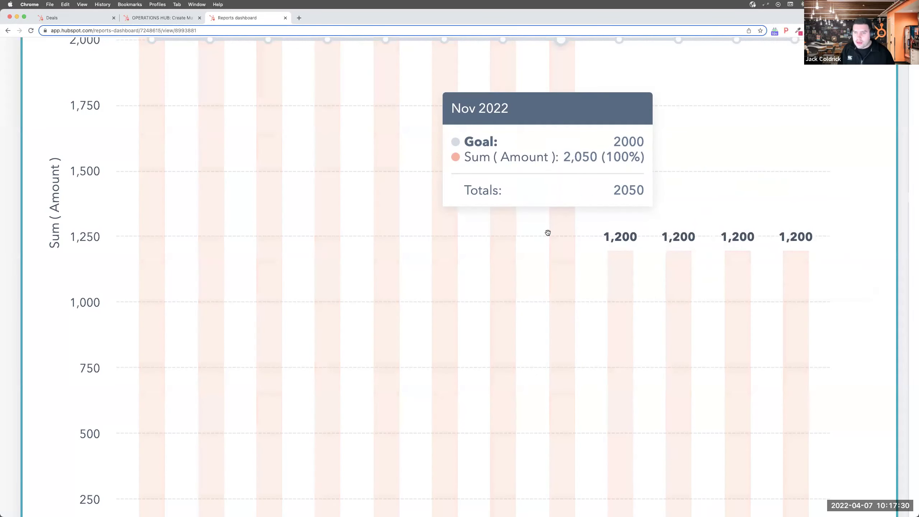
- Examine the per-company amounts in the Closed/Won Recurring Revenue Monthly Breakdown by Companies chart, including irish rugby in September 2022
scroll(548, 233, "down", 5)
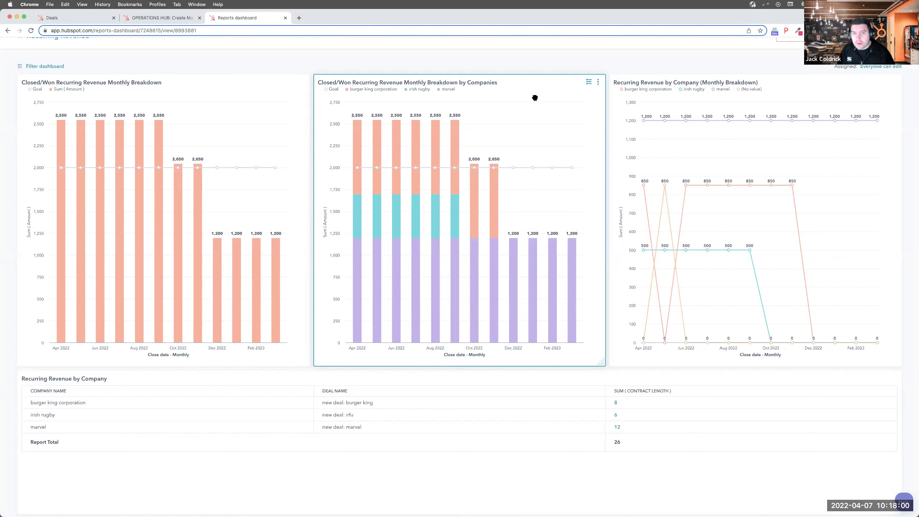
mouse_move(457, 202)
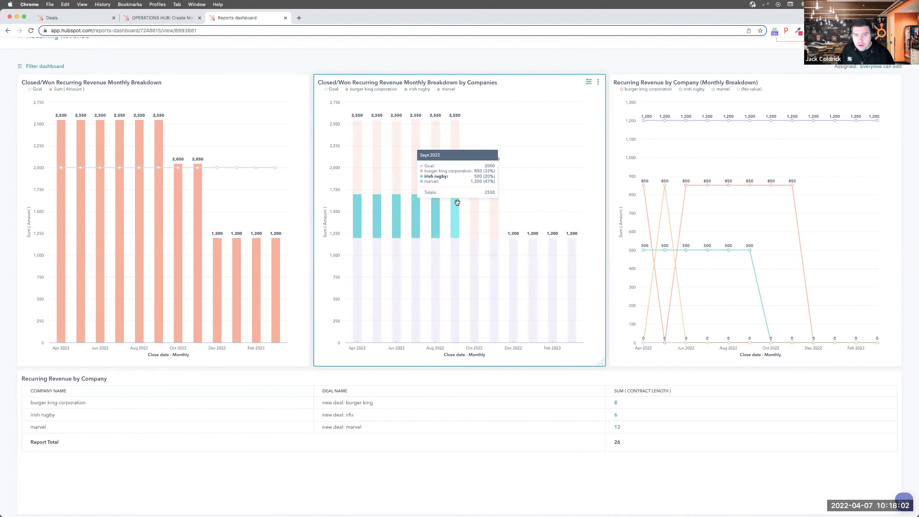
mouse_move(355, 269)
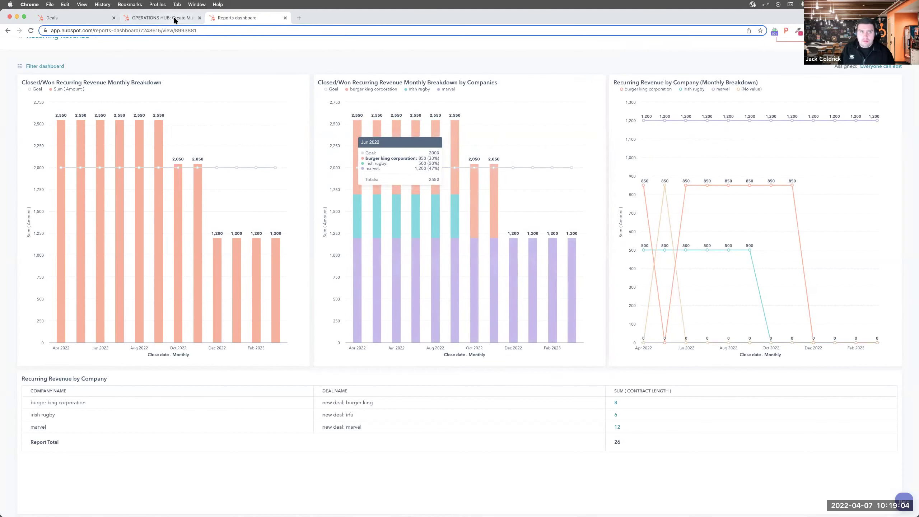
- Return to the workflow's custom code and examine the deal properties in the deals.push block, highlighting the amount line
key("ctrl+shift+Tab")
scroll(249, 259, "down", 6)
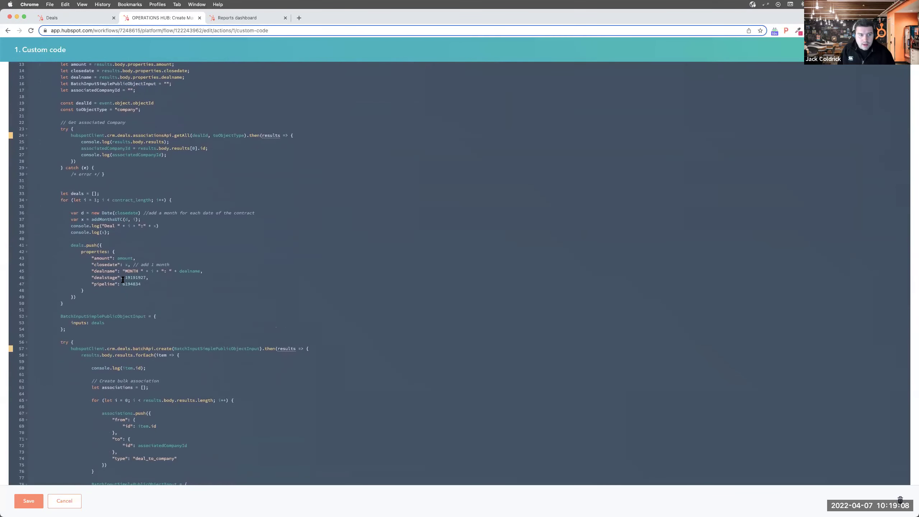
scroll(122, 280, "up", 5)
left_click_drag(146, 293, 144, 246)
triple_click(145, 256)
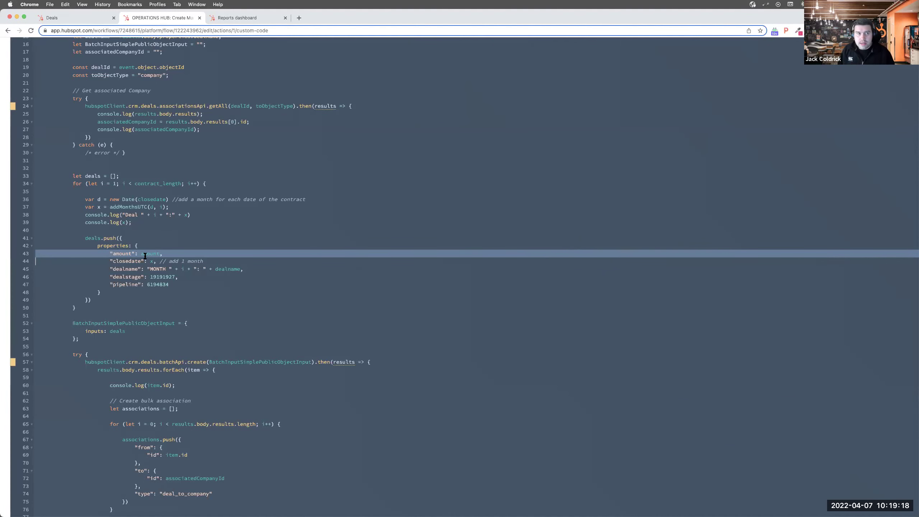
key("Escape")
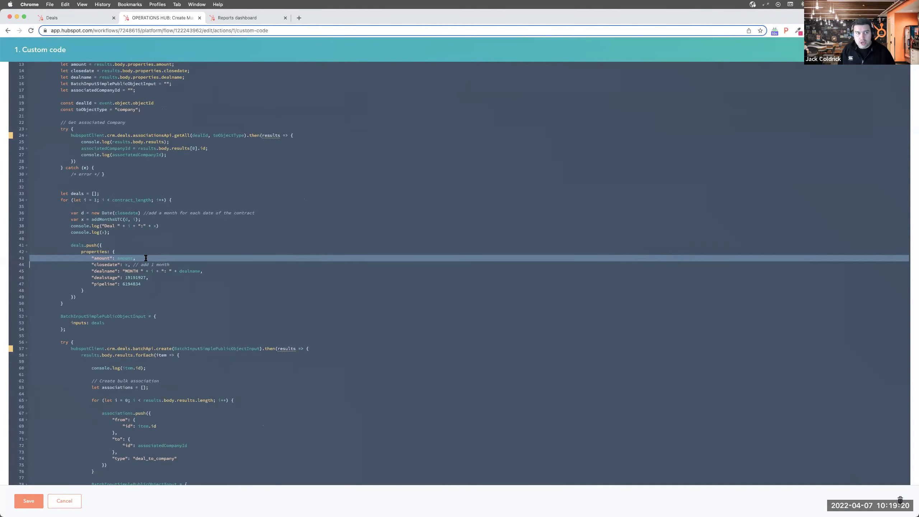
- Go back to the Recurring Revenue dashboard and view its monthly breakdown reports
left_click(253, 17)
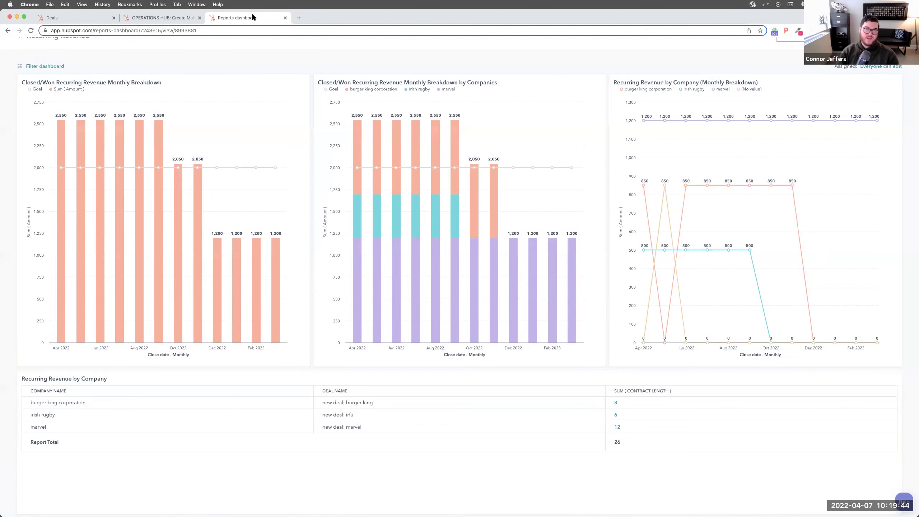
scroll(267, 58, "up", 3)
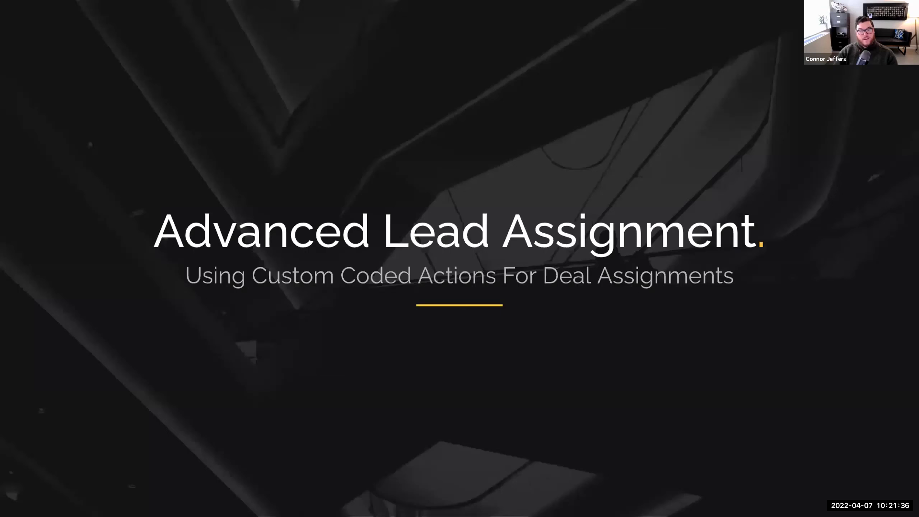
mouse_move(57, 497)
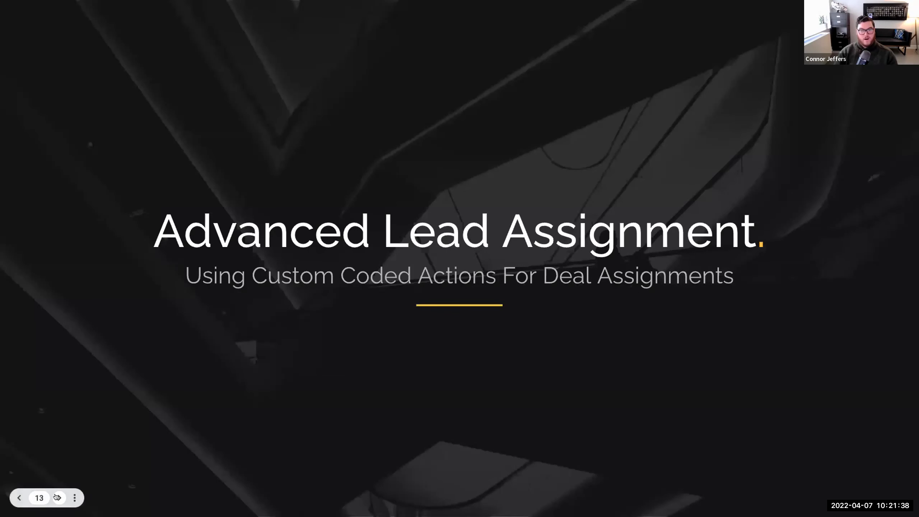